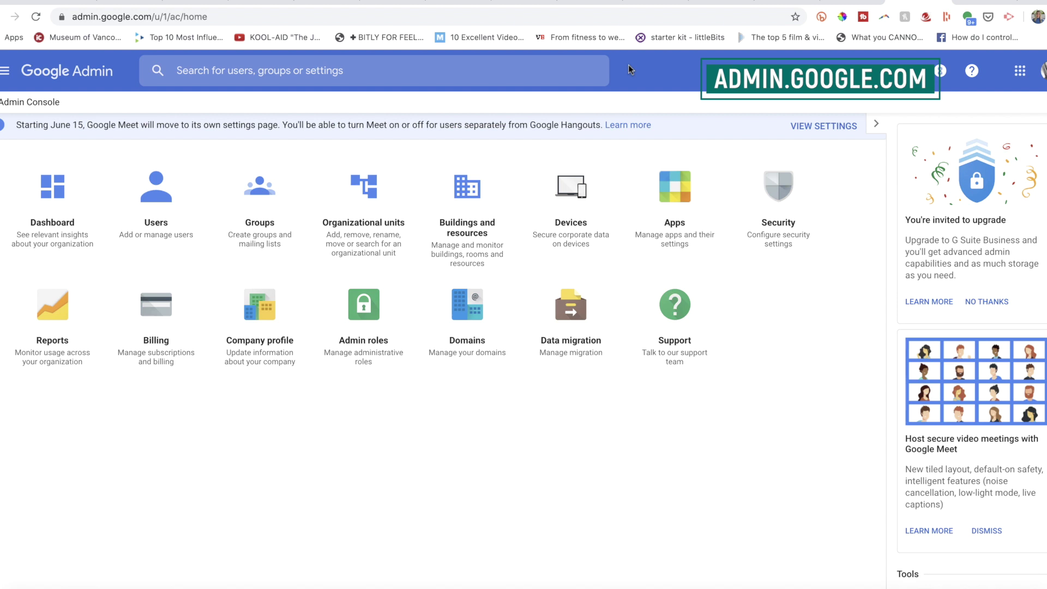
Under Apps > G Suite > Google Meet > Meet video settings, tick 'Let people record their meetings'.
{"action": "left_click", "coordinate": [674, 190]}
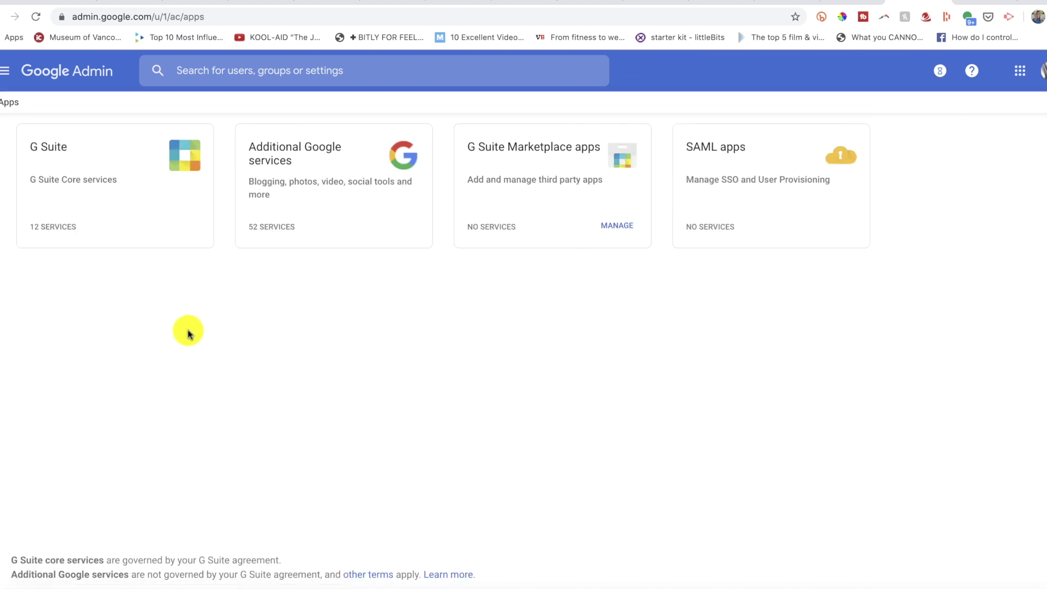
{"action": "left_click", "coordinate": [178, 165]}
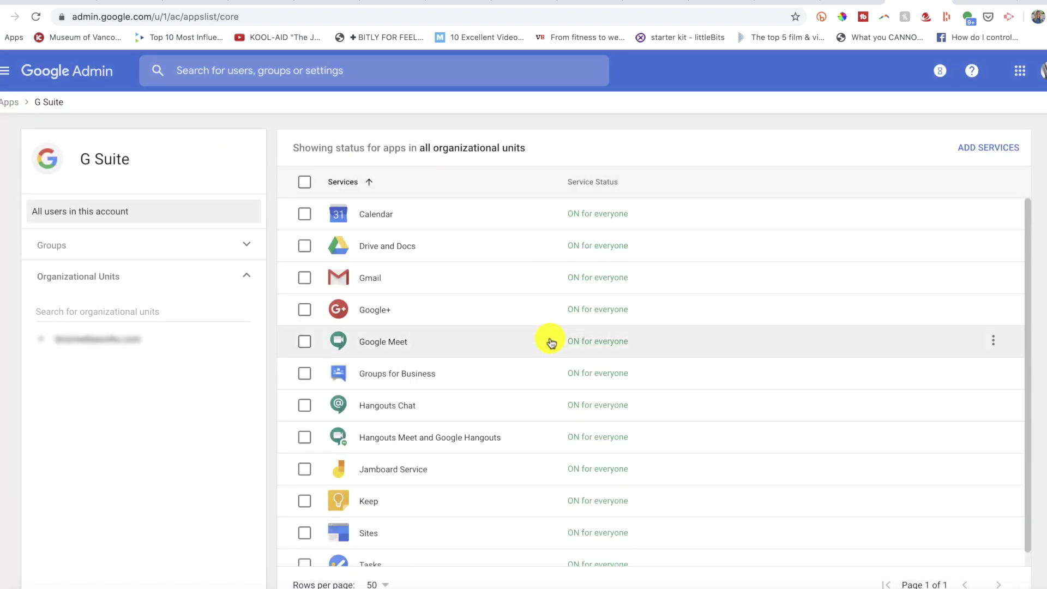
{"action": "left_click", "coordinate": [550, 343]}
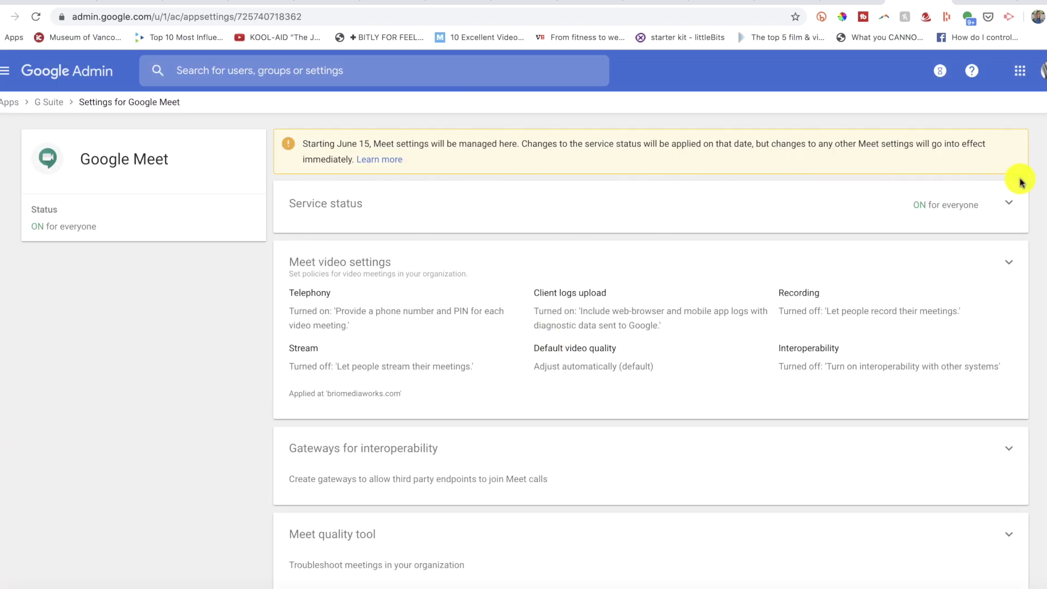
{"action": "left_click", "coordinate": [1007, 266]}
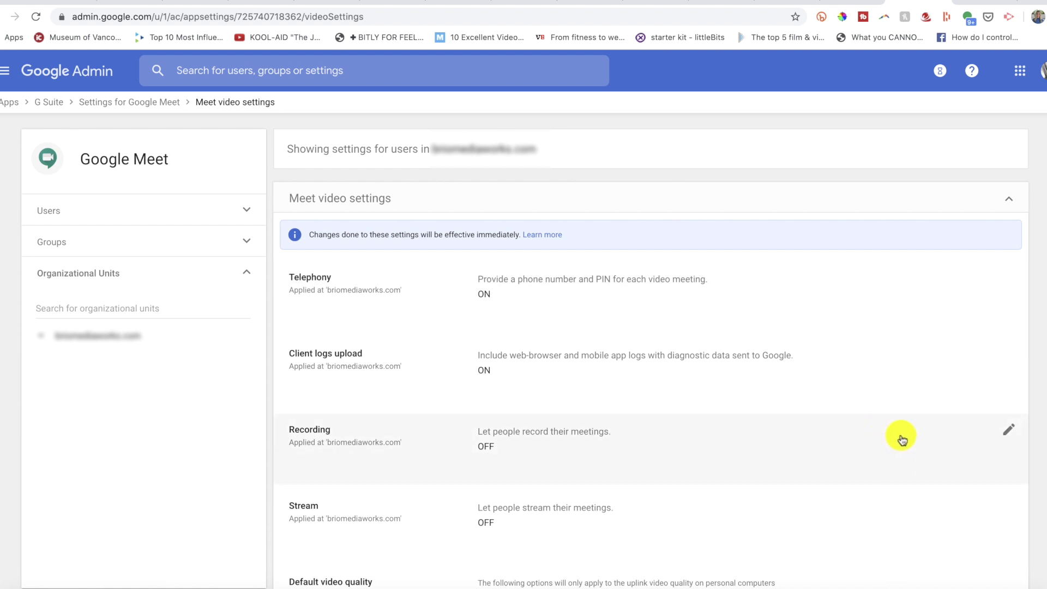
{"action": "left_click", "coordinate": [1012, 433]}
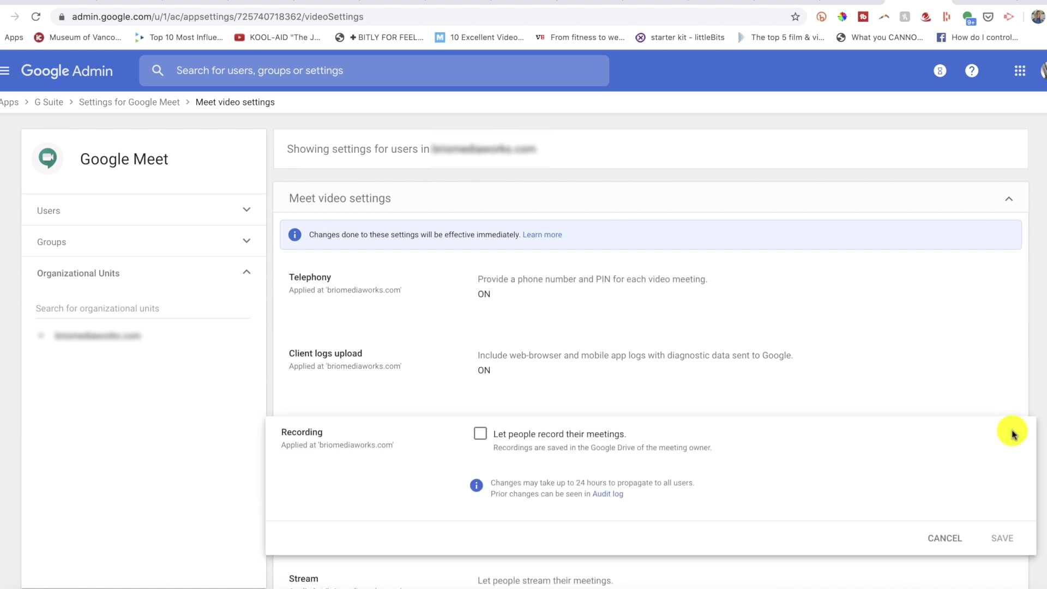
{"action": "left_click", "coordinate": [480, 435]}
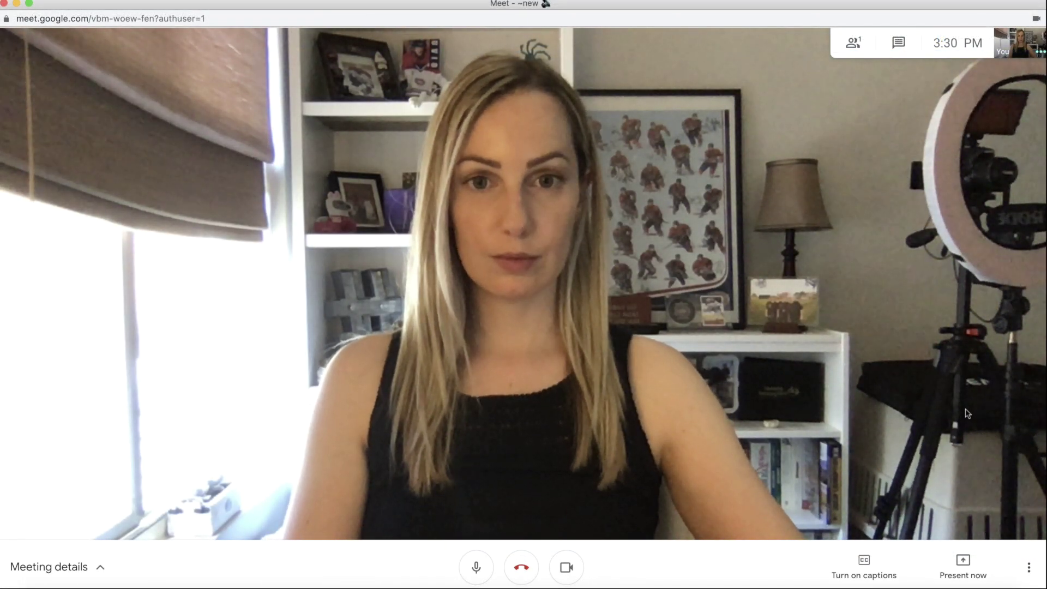
Start recording the Google Meet call and accept the recording consent notice.
{"action": "left_click", "coordinate": [1029, 569]}
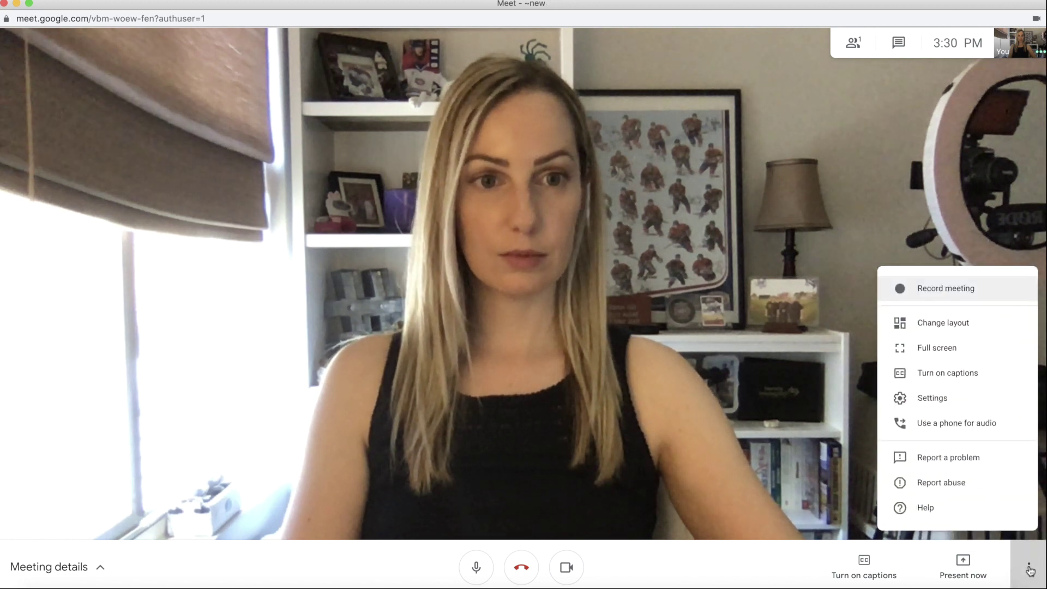
{"action": "left_click", "coordinate": [976, 292]}
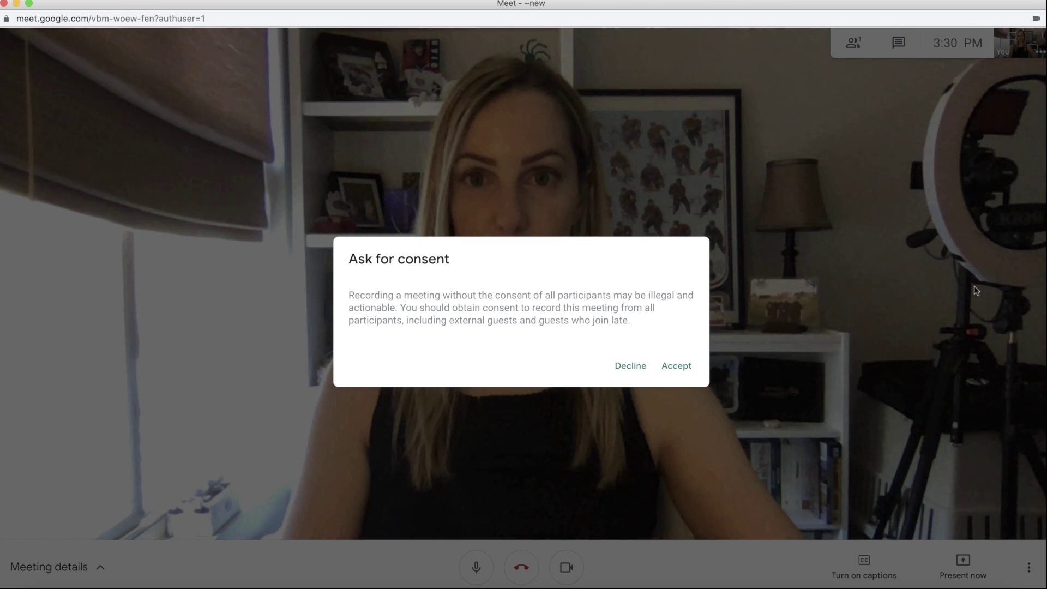
{"action": "left_click", "coordinate": [674, 371]}
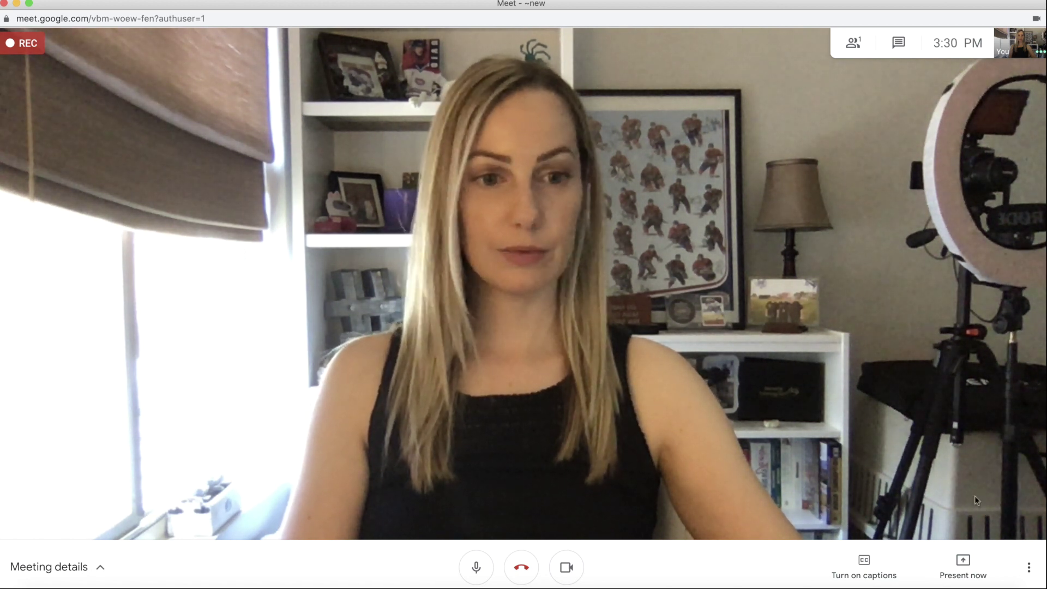
Stop the meeting recording and confirm so it saves to Google Drive.
{"action": "left_click", "coordinate": [1031, 570]}
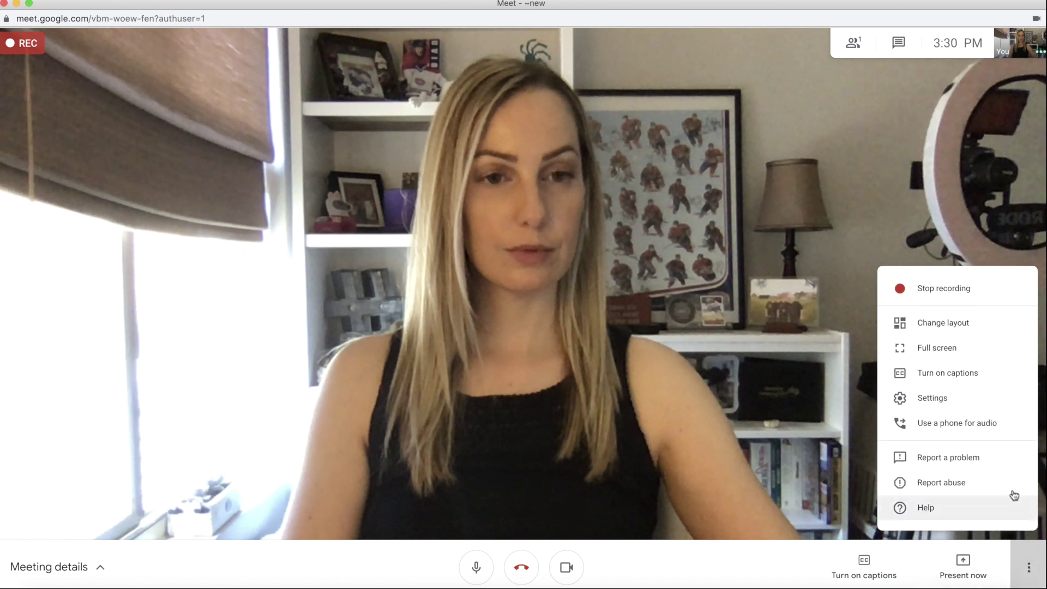
{"action": "left_click", "coordinate": [989, 287]}
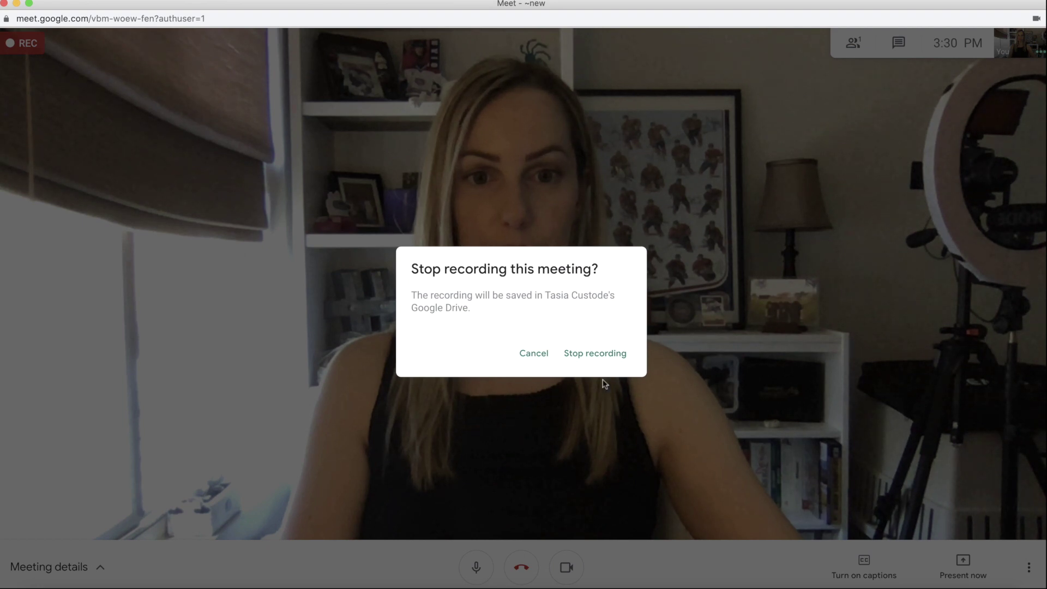
{"action": "left_click", "coordinate": [611, 357]}
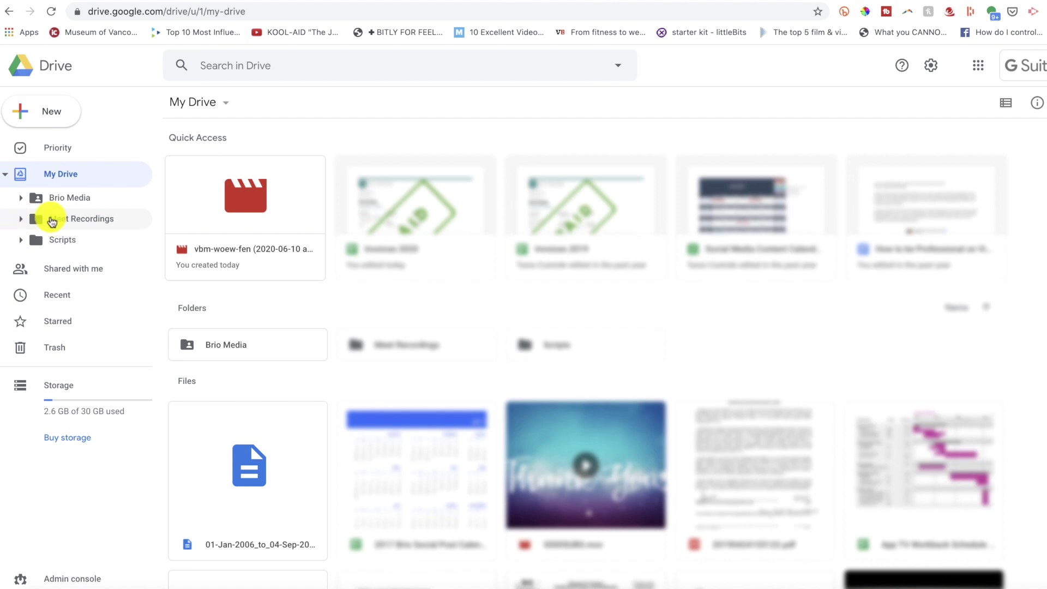
Open the Meet Recordings folder from Drive's left sidebar.
{"action": "left_click", "coordinate": [51, 220]}
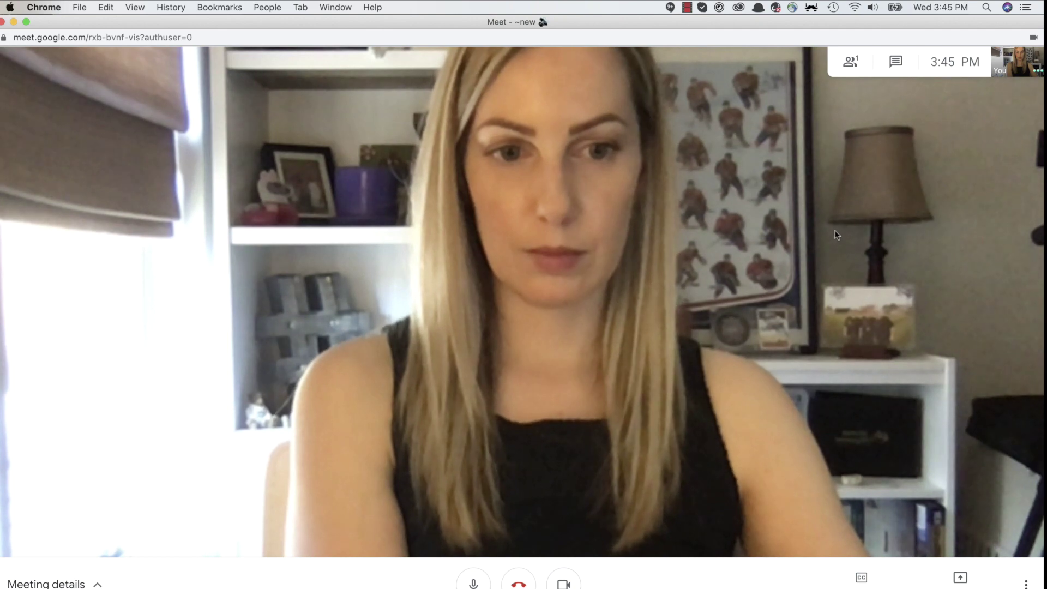
Launch QuickTime Player from Applications and start a New Screen Recording of the entire screen.
{"action": "left_click", "coordinate": [736, 586]}
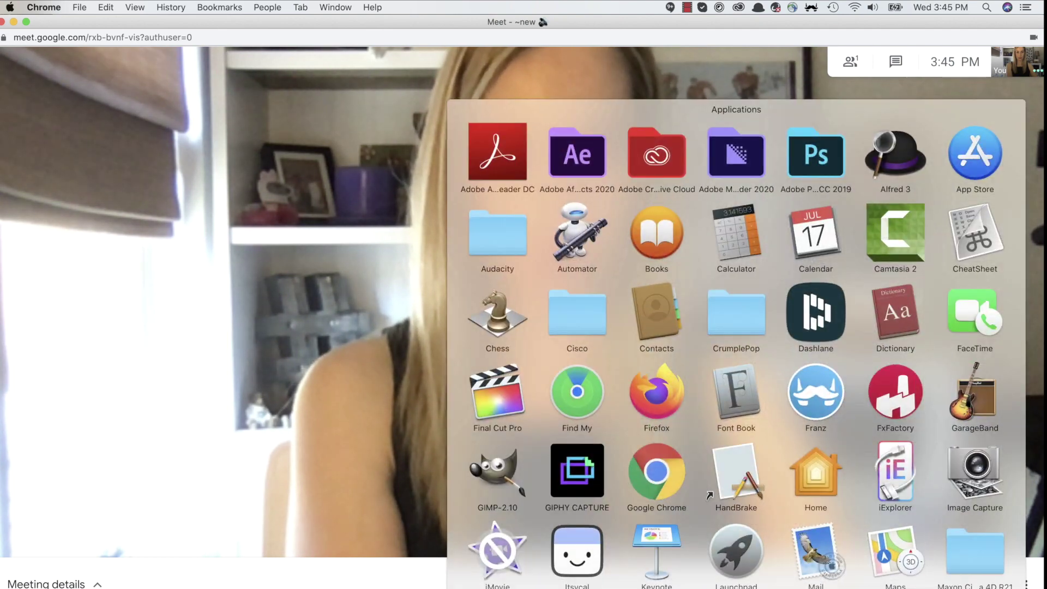
{"action": "scroll", "coordinate": [864, 434], "scroll_direction": "down", "scroll_amount": 10}
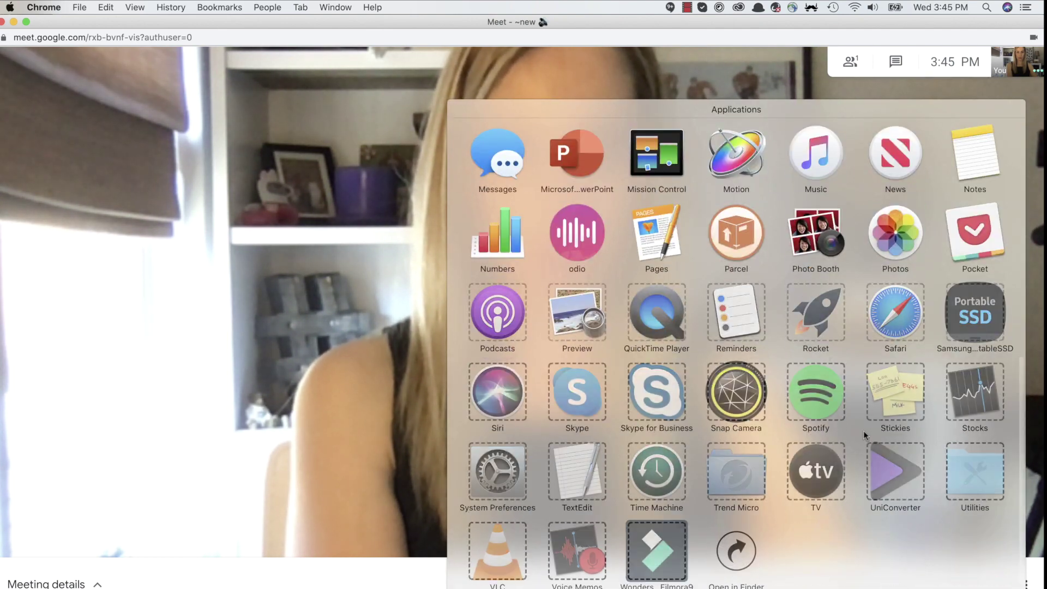
{"action": "left_click", "coordinate": [640, 328]}
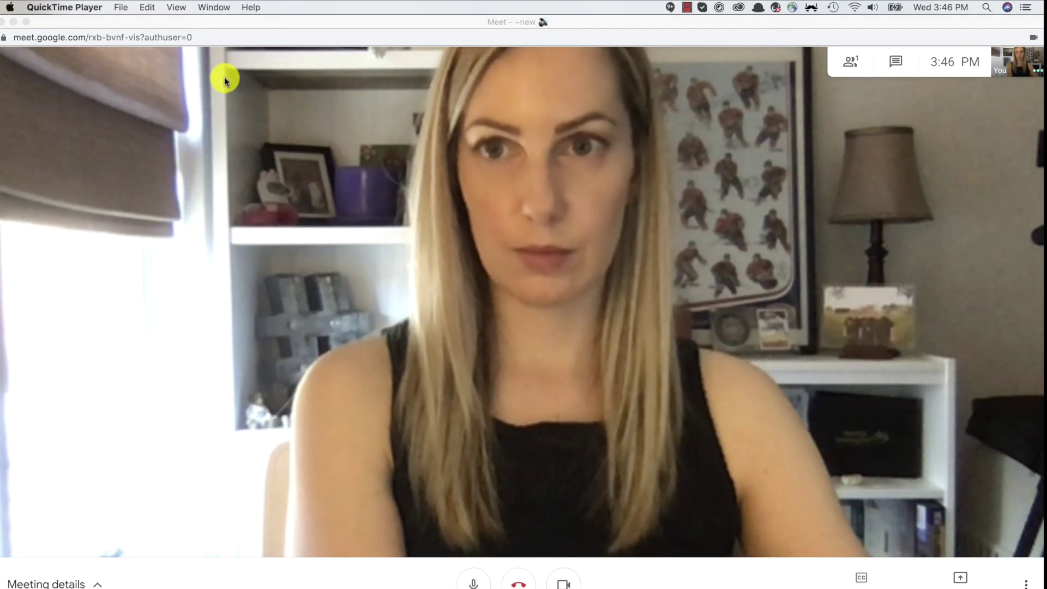
{"action": "left_click", "coordinate": [121, 9]}
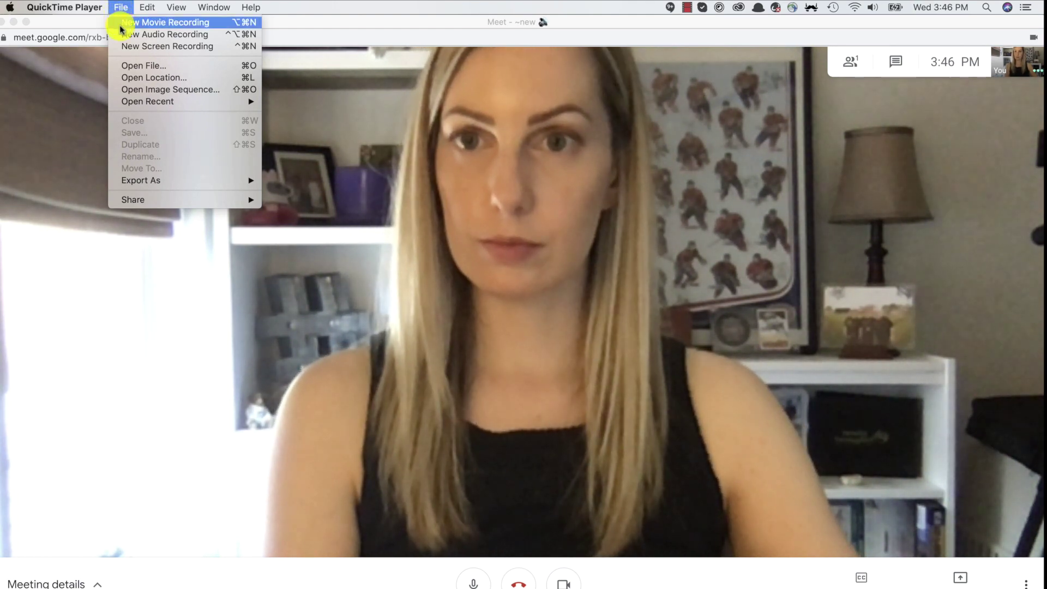
{"action": "left_click", "coordinate": [222, 48]}
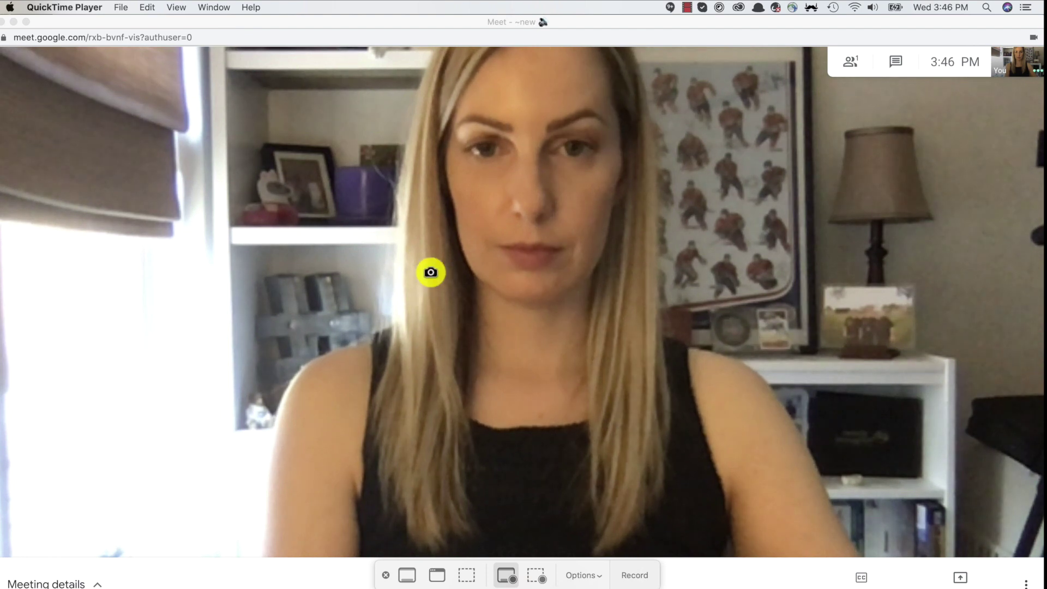
{"action": "left_click", "coordinate": [507, 577]}
Keep MacBook Pro Microphone as the audio source and start recording Display 1.
{"action": "left_click", "coordinate": [600, 579]}
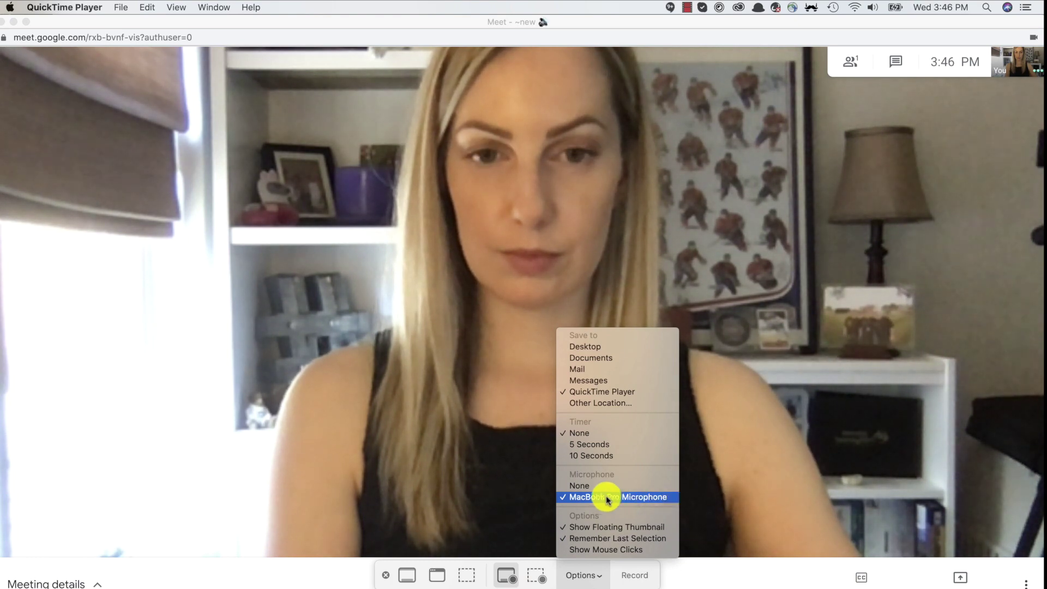
{"action": "left_click", "coordinate": [642, 499]}
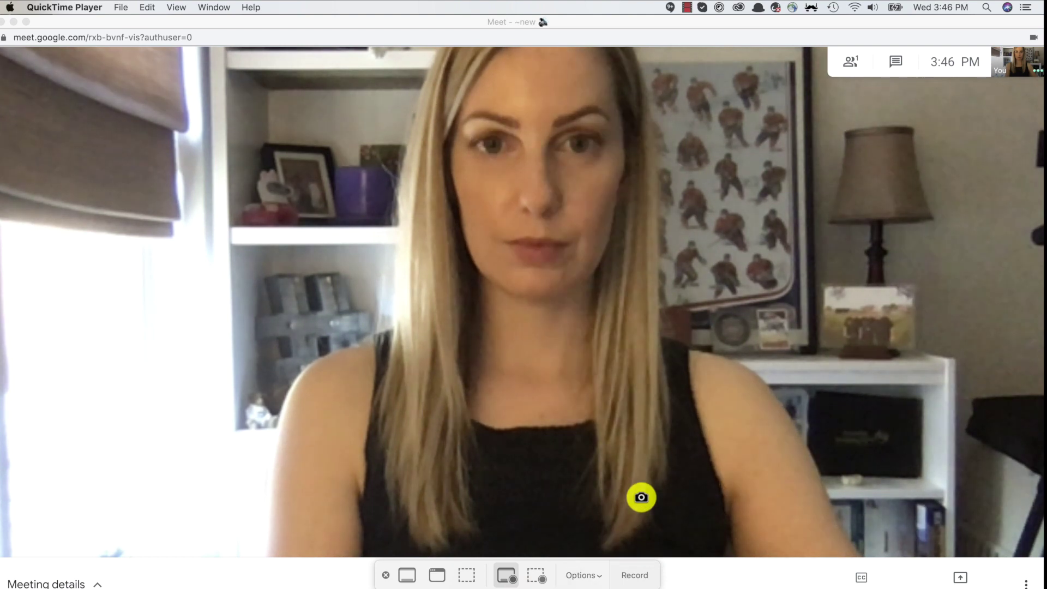
{"action": "left_click", "coordinate": [639, 579]}
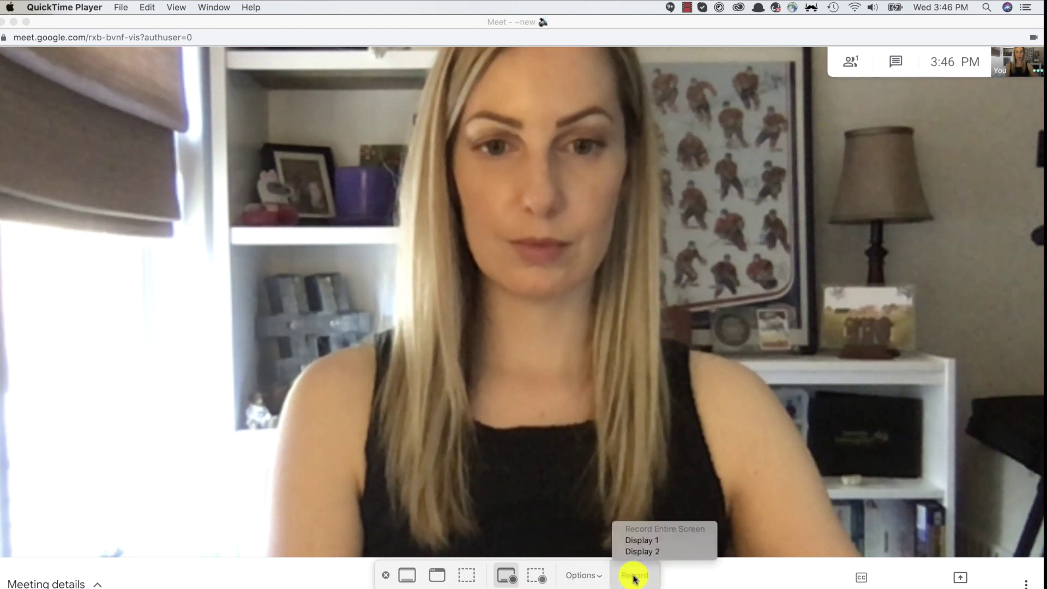
{"action": "left_click", "coordinate": [638, 541]}
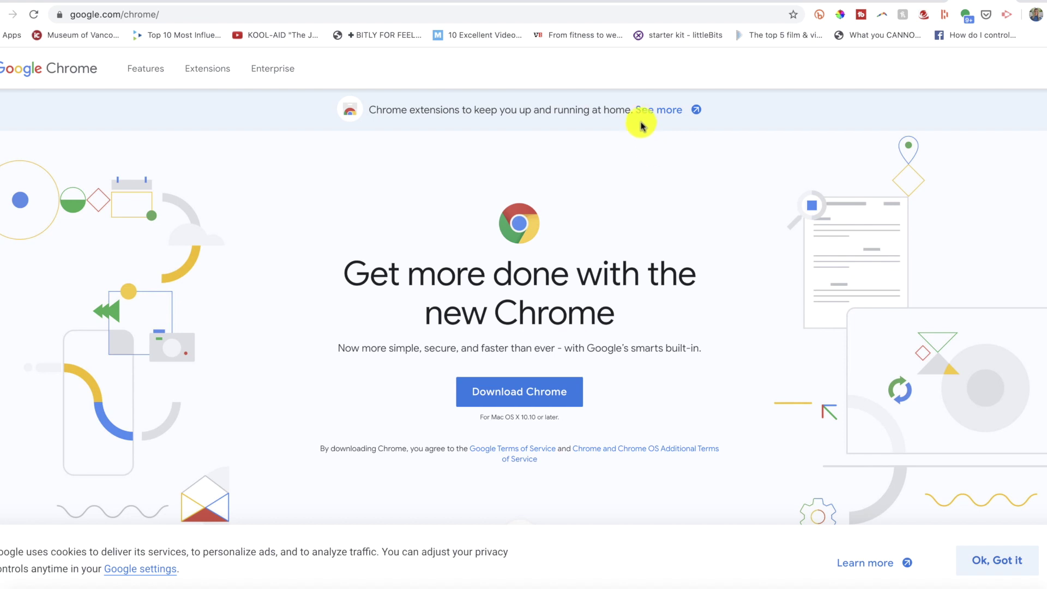
From the work-from-home extensions collection, search the Chrome Web Store for 'screencastify'.
{"action": "left_click", "coordinate": [661, 108]}
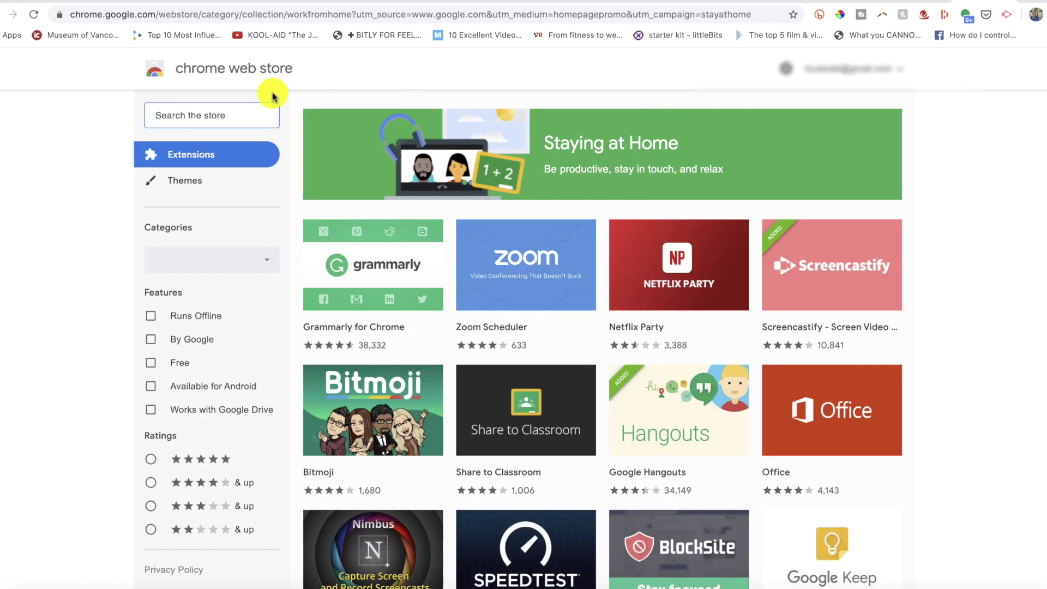
{"action": "left_click", "coordinate": [180, 115]}
{"action": "type", "text": "screencastify"}
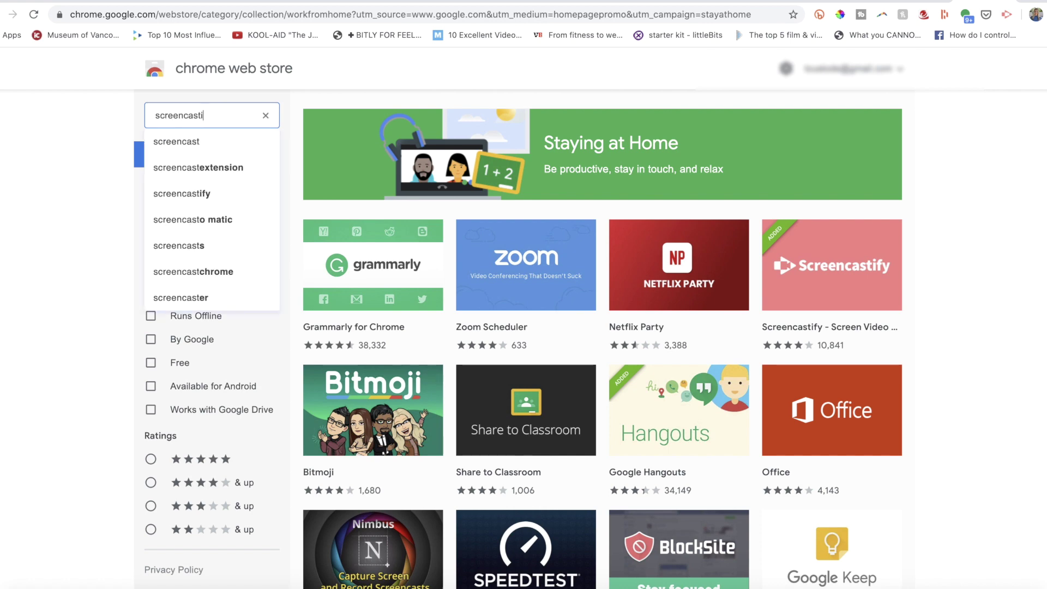
{"action": "key", "text": "Return"}
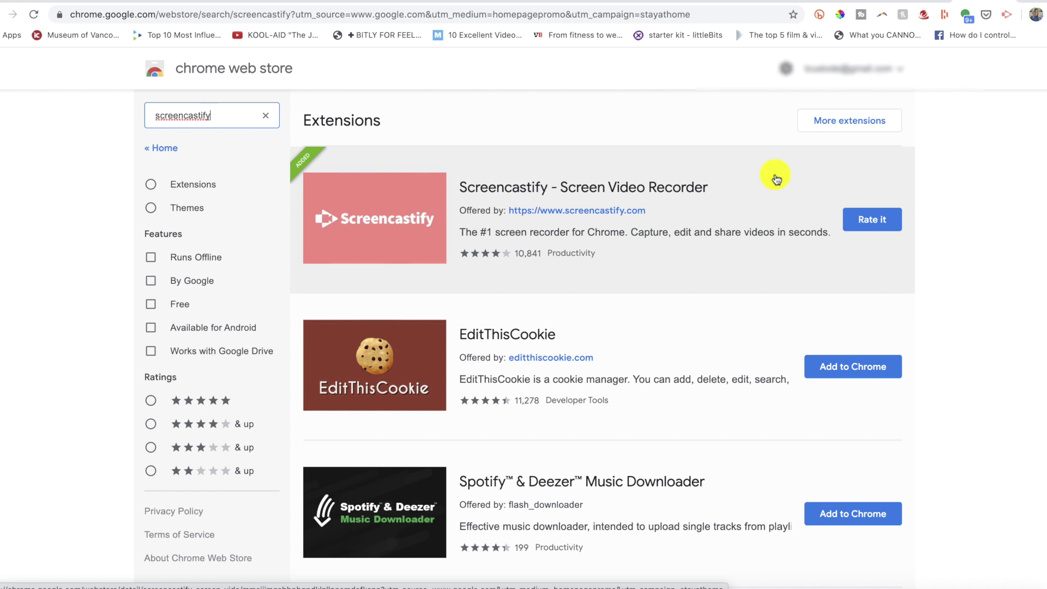
Replace the search with 'screen recorder' to list other screen recorder extensions.
{"action": "left_click", "coordinate": [266, 116]}
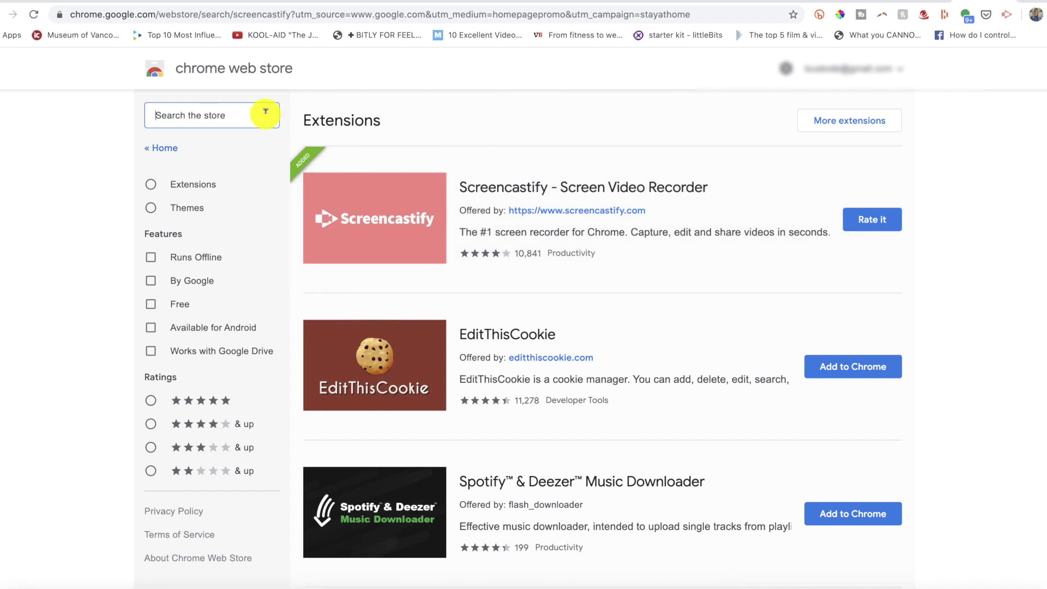
{"action": "type", "text": "screen recorder"}
{"action": "key", "text": "Return"}
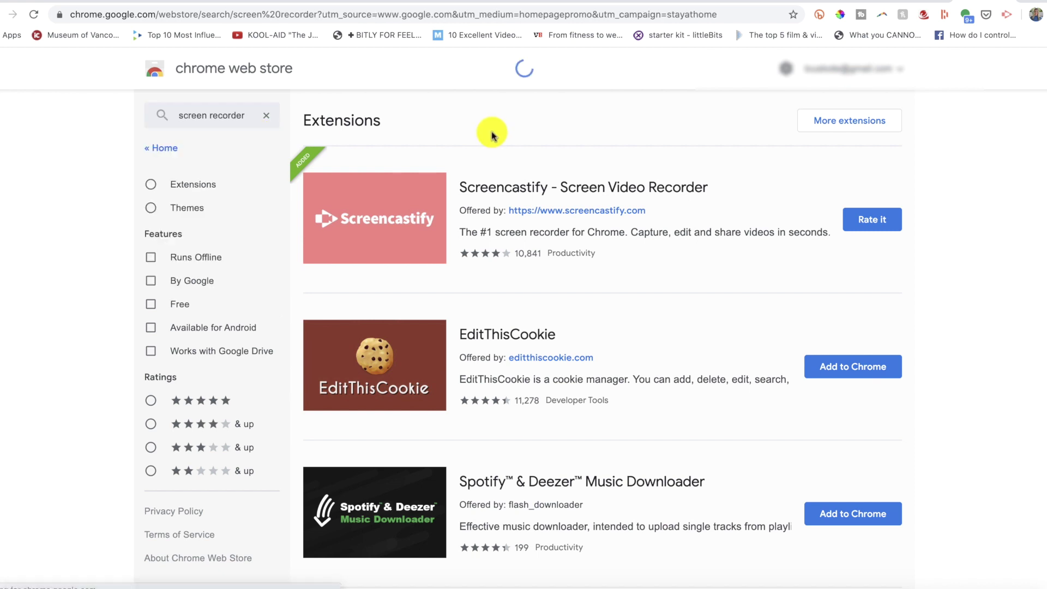